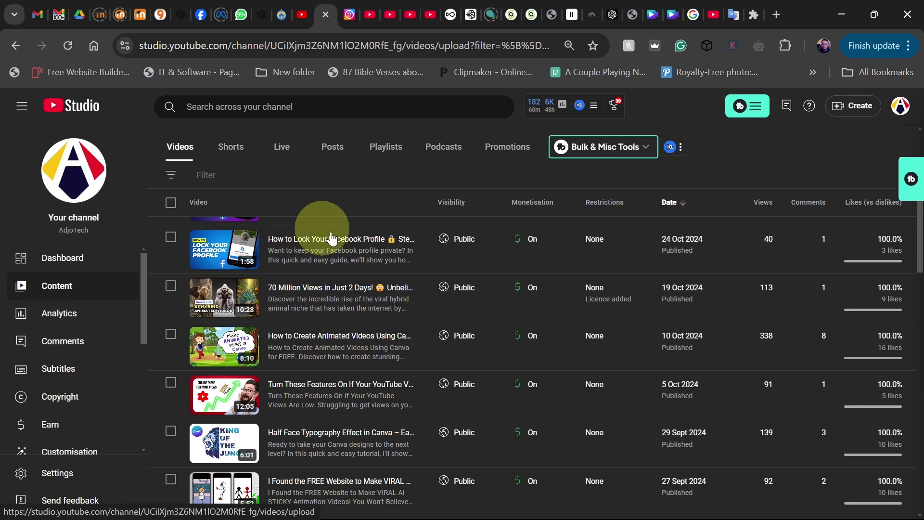
Open the details page of the '70 Million Views in Just 2 Days!' video from the Content list.
scroll(303, 340, down, 2)
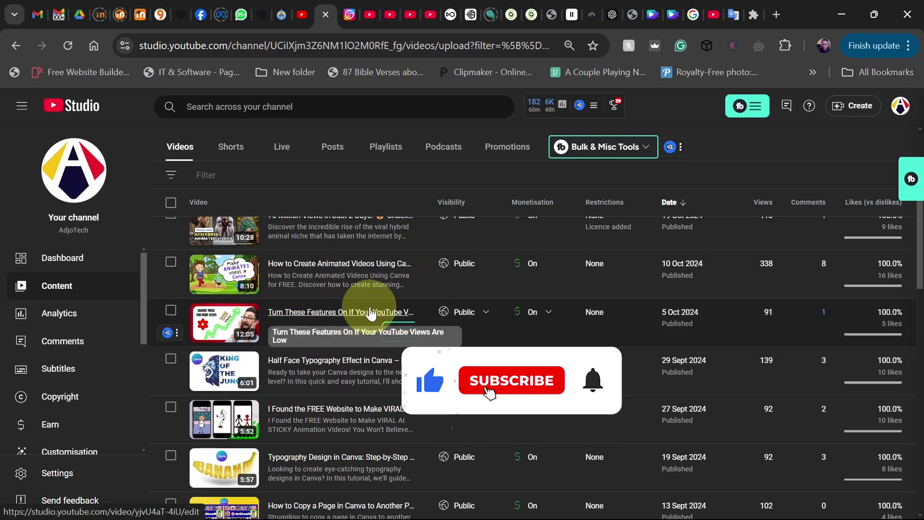
scroll(356, 318, up, 2)
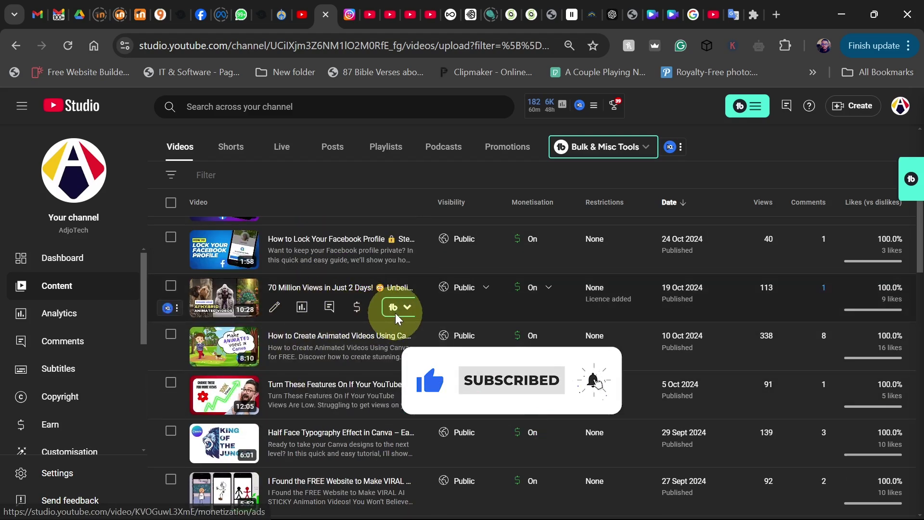
click(280, 289)
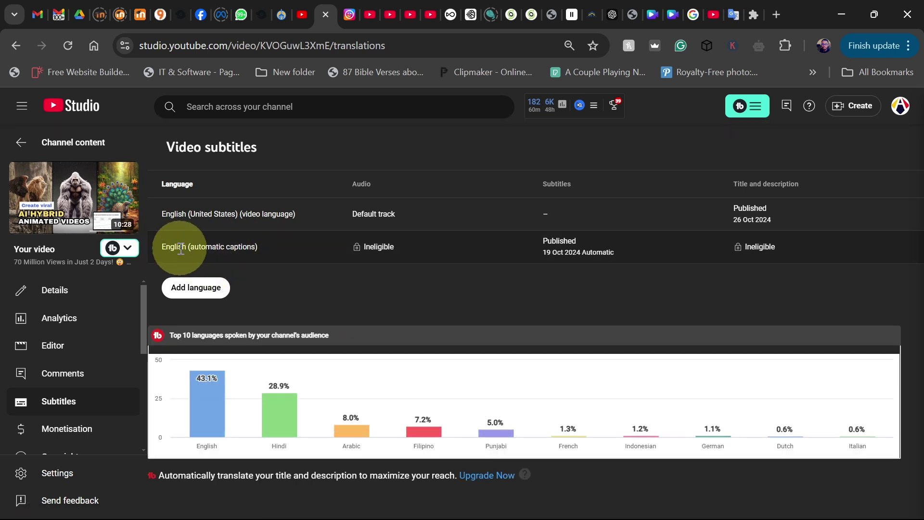
Go to the video's Subtitles page showing English automatic captions and begin adding a language.
click(557, 251)
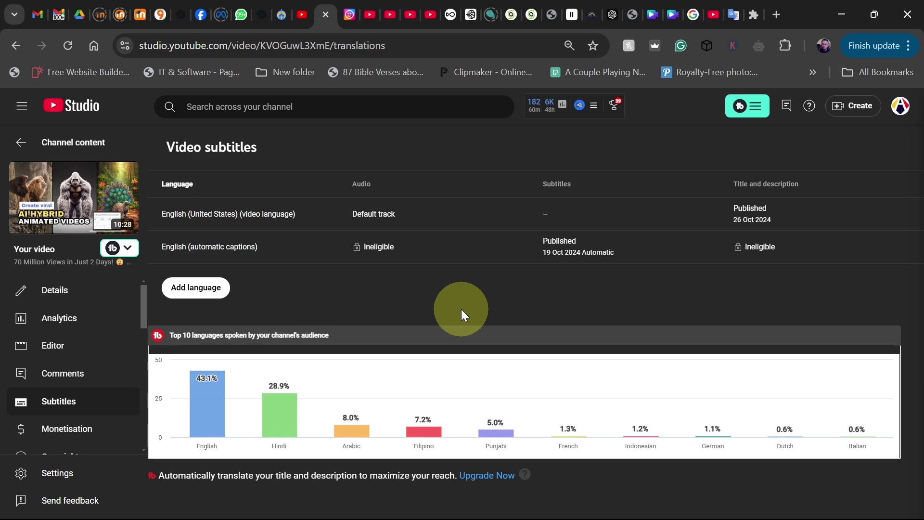
click(195, 288)
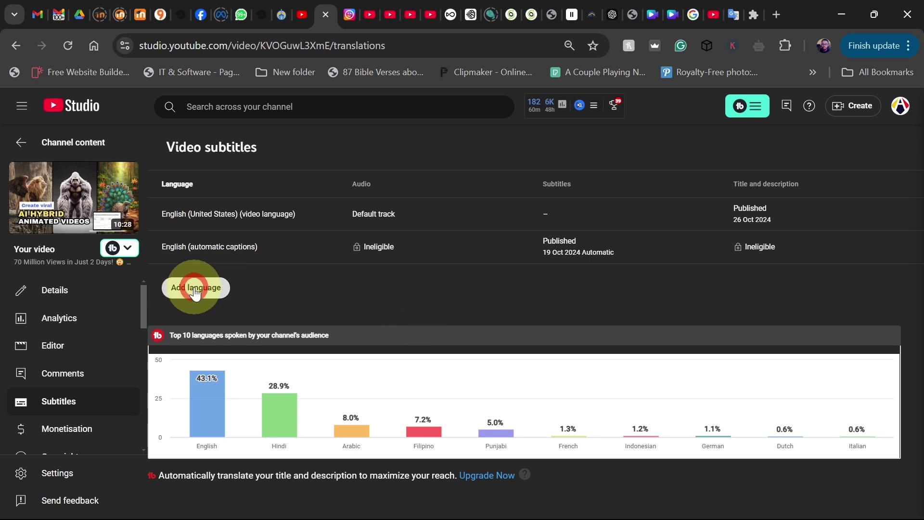
Add Arabic as a new subtitle language row for the video.
click(195, 291)
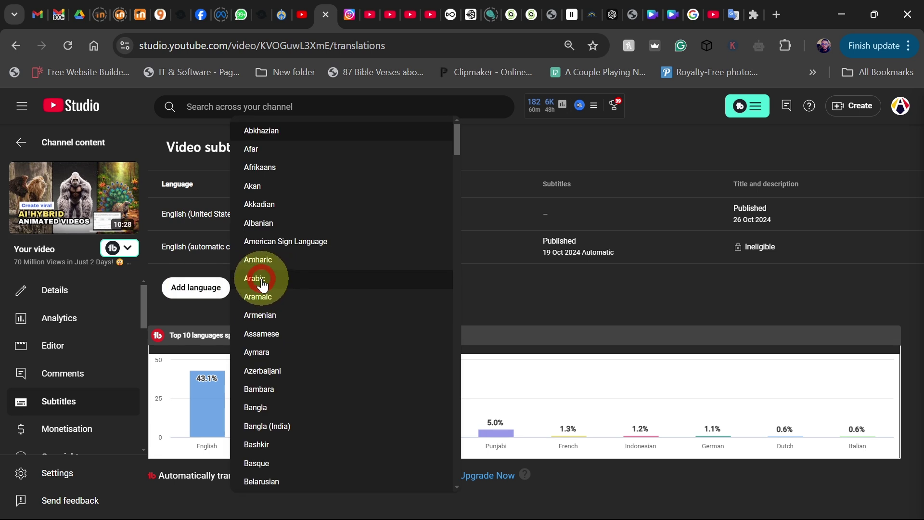
click(261, 282)
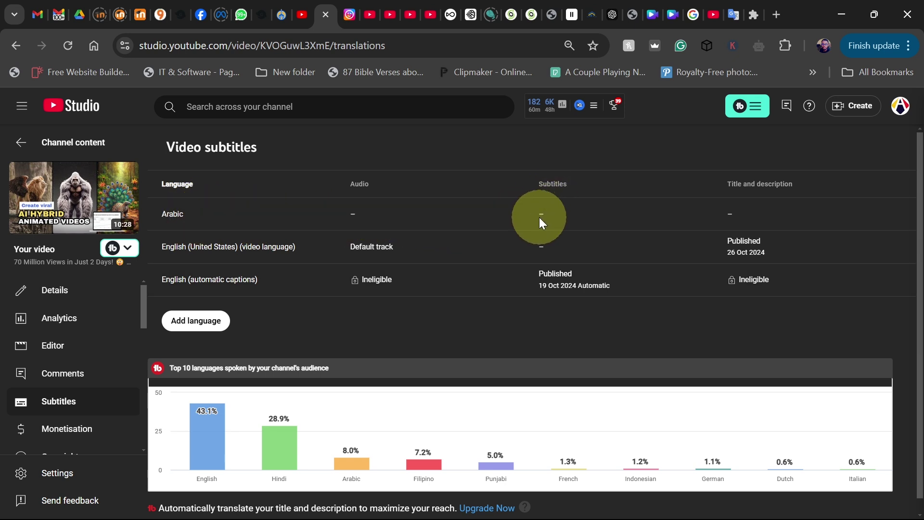
mouse_move(550, 219)
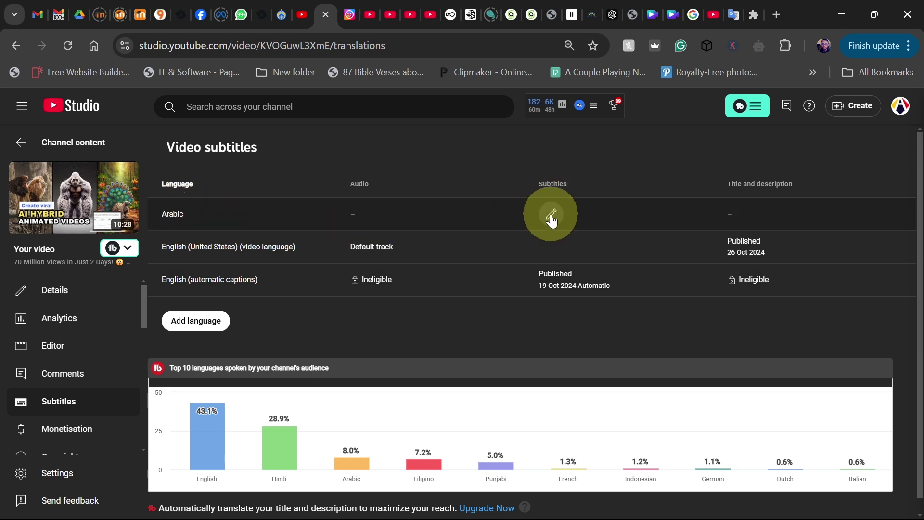
click(552, 216)
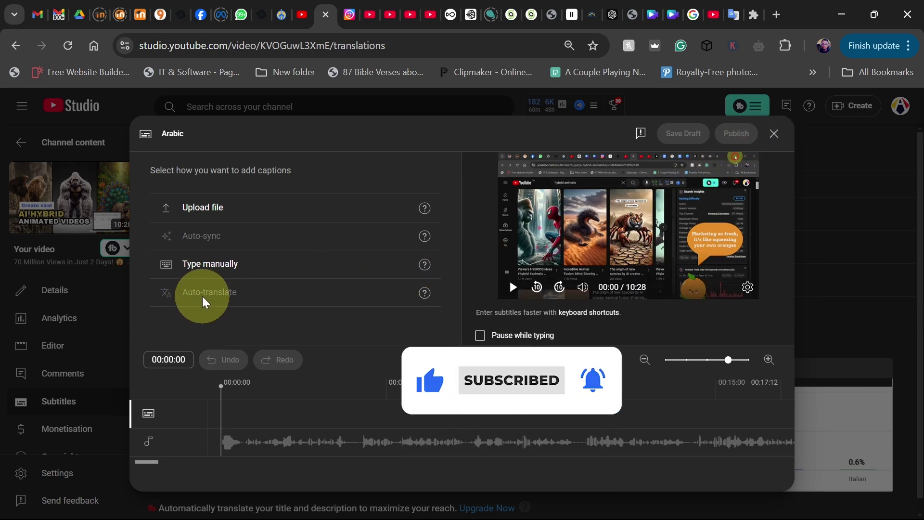
click(776, 137)
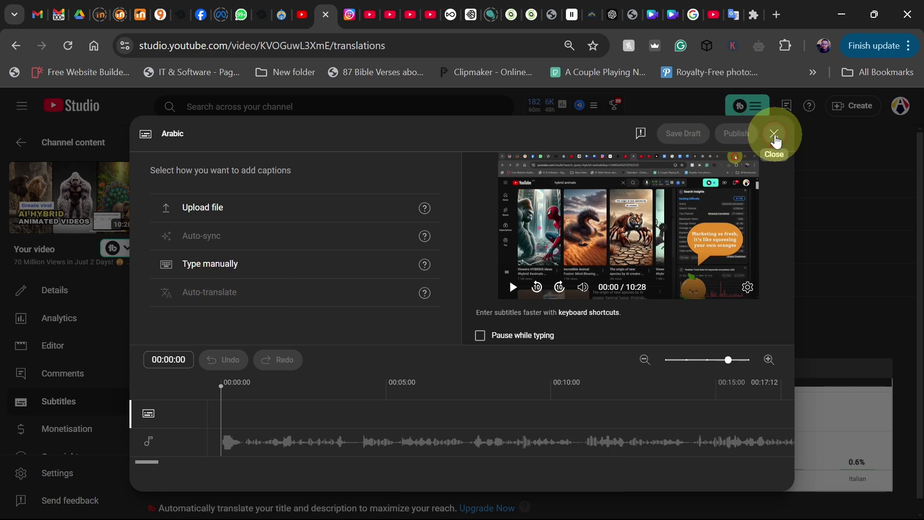
click(776, 137)
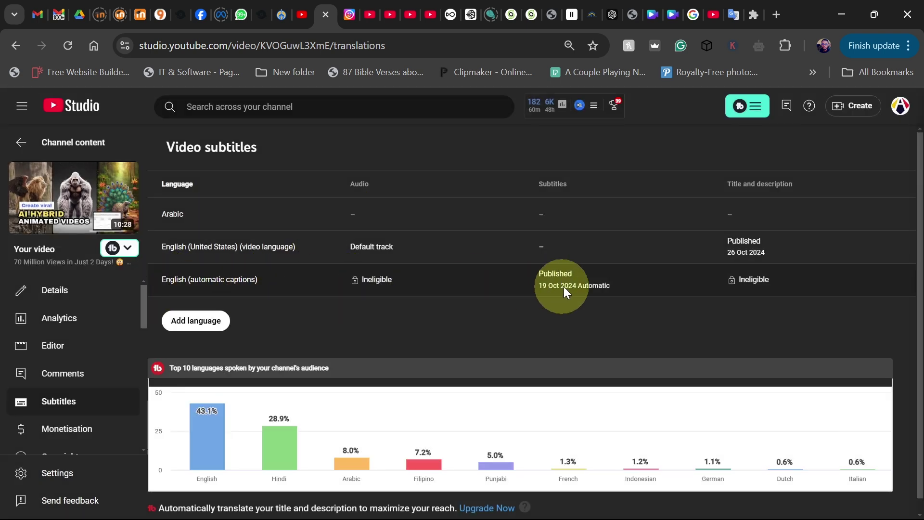
Publish the English automatic captions as an English subtitle track.
click(551, 280)
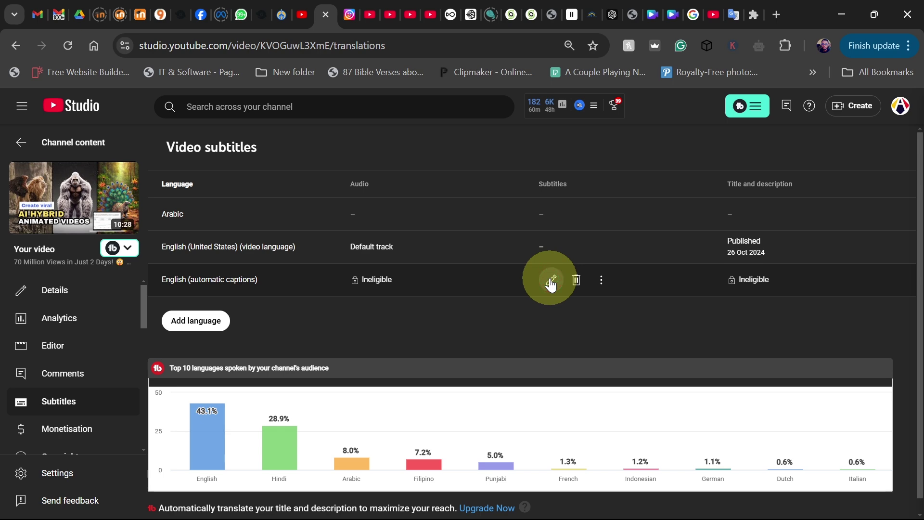
scroll(341, 246, up, 5)
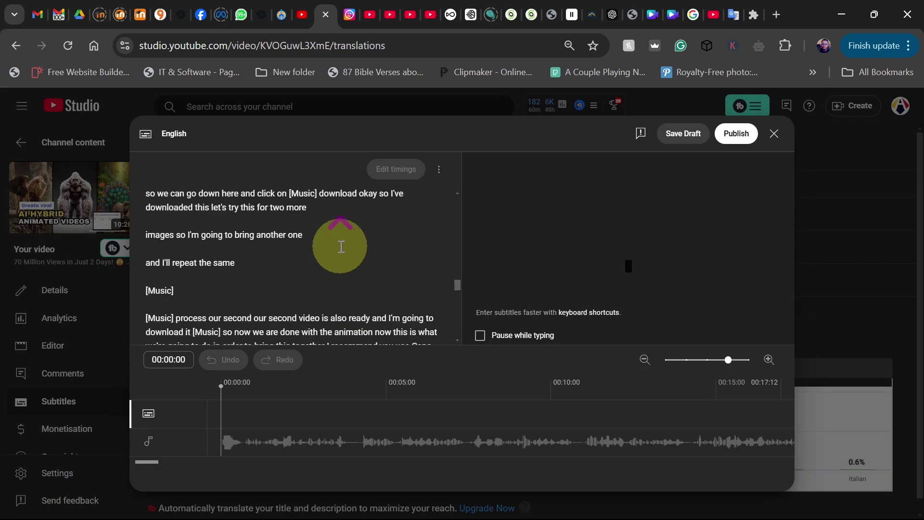
scroll(341, 247, up, 15)
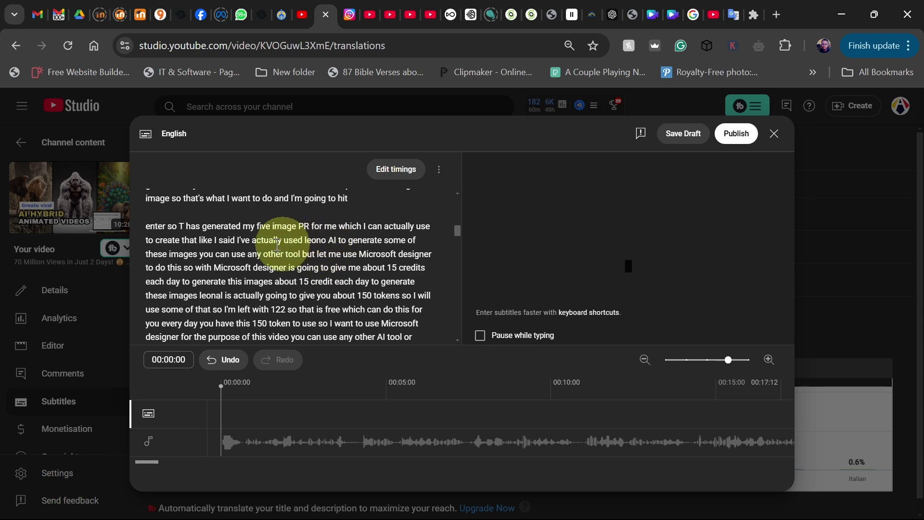
scroll(278, 243, up, 10)
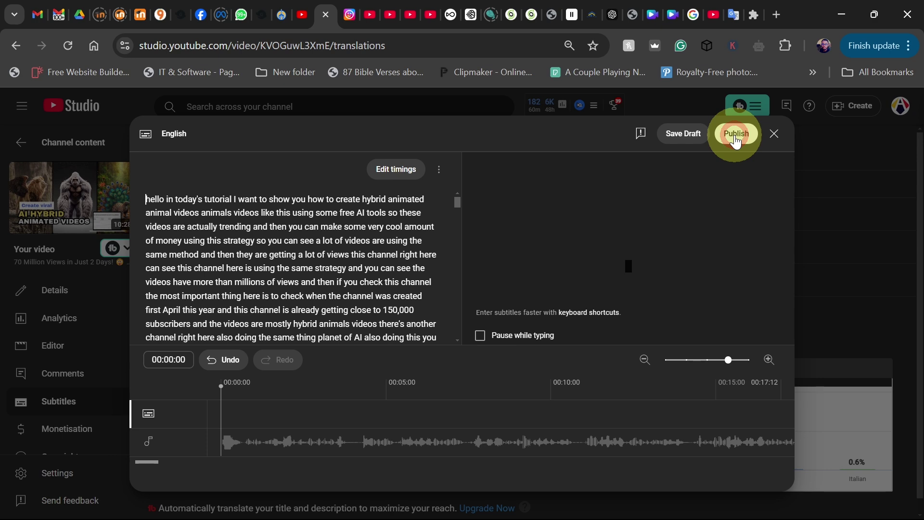
click(736, 137)
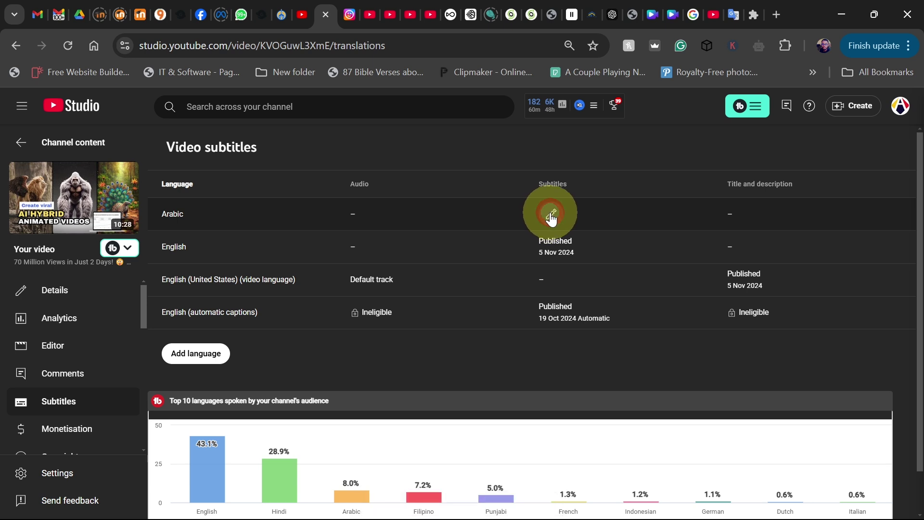
Auto-translate the captions into Arabic and publish the Arabic subtitles.
click(552, 215)
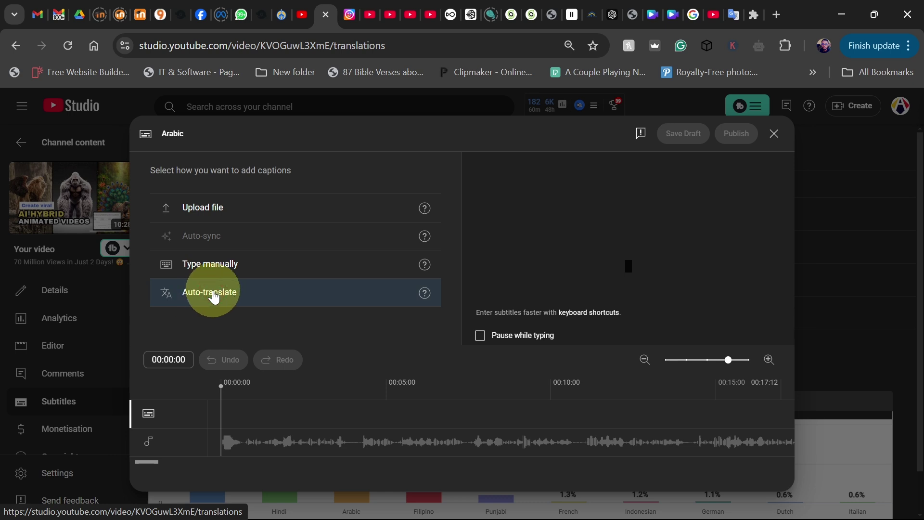
click(215, 295)
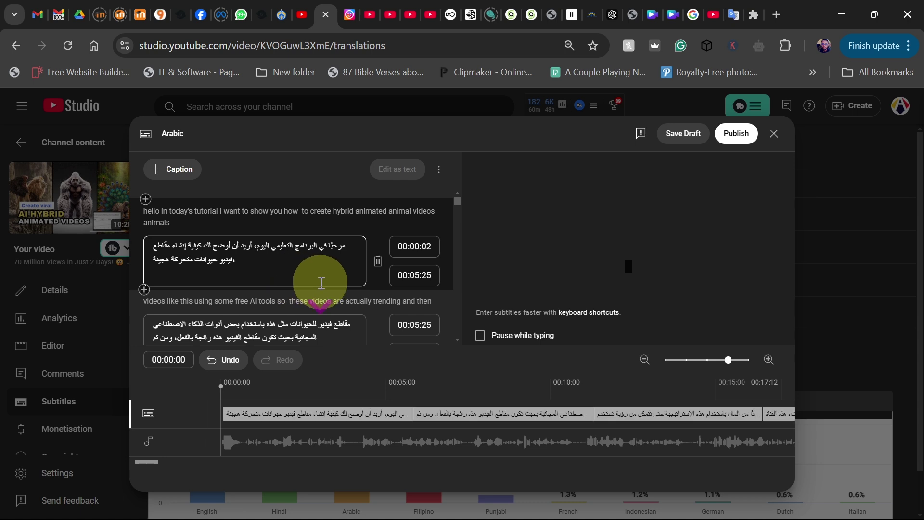
scroll(321, 283, down, 5)
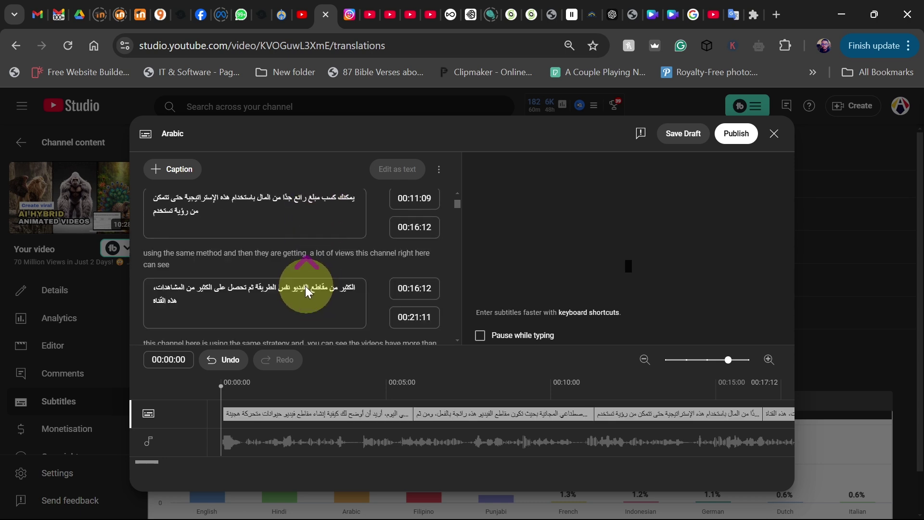
click(737, 137)
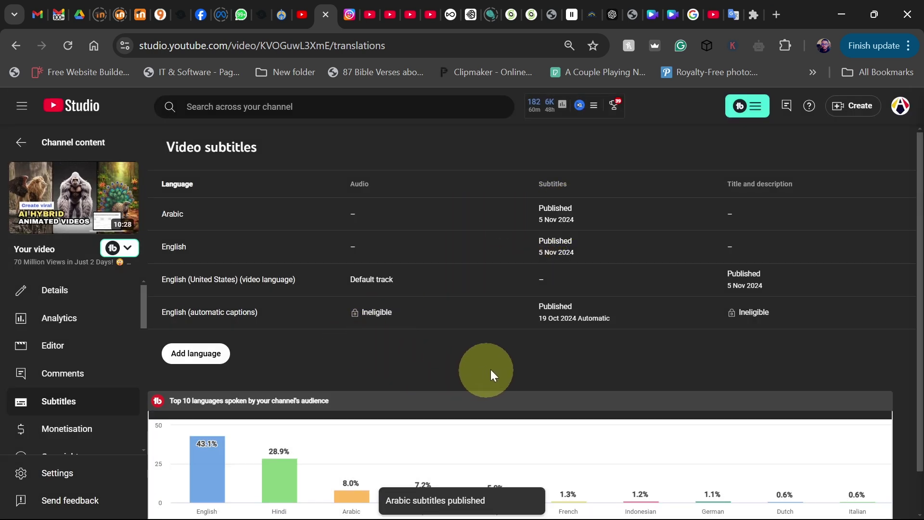
click(197, 359)
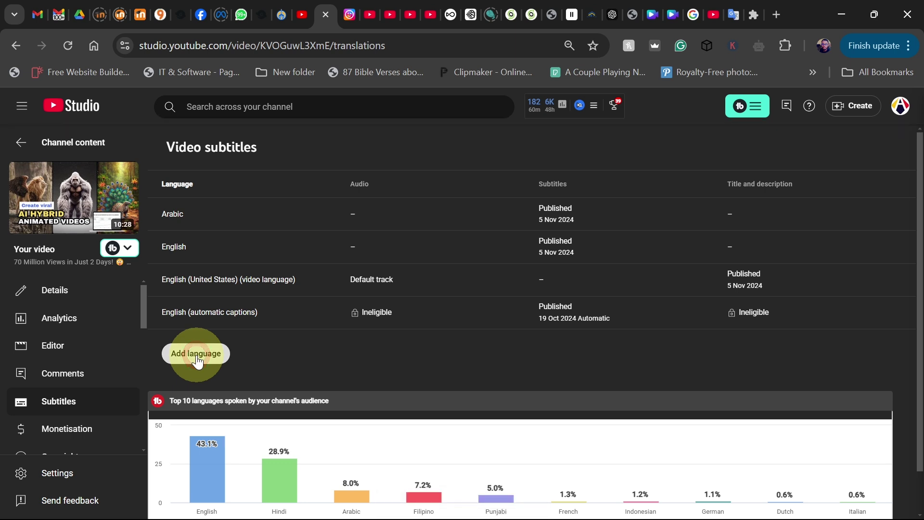
Add Spanish as a new subtitle language row from the language list.
click(197, 361)
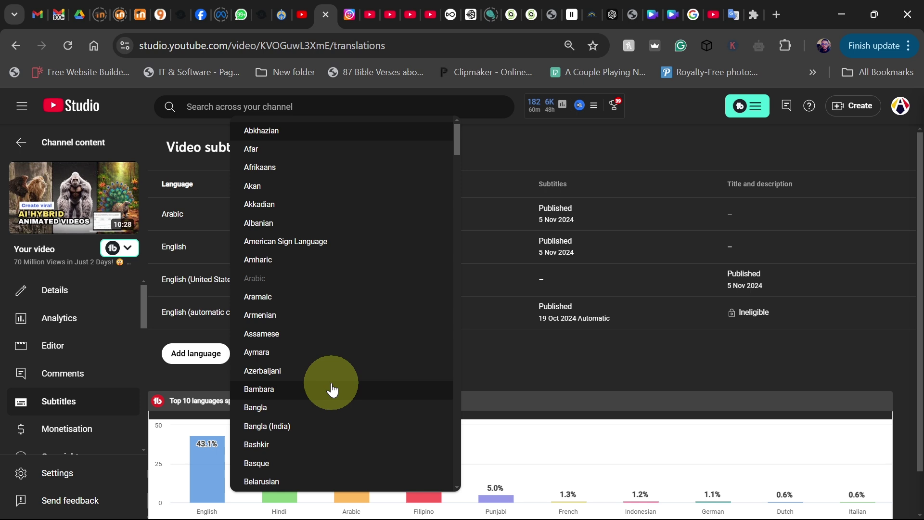
scroll(331, 387, down, 20)
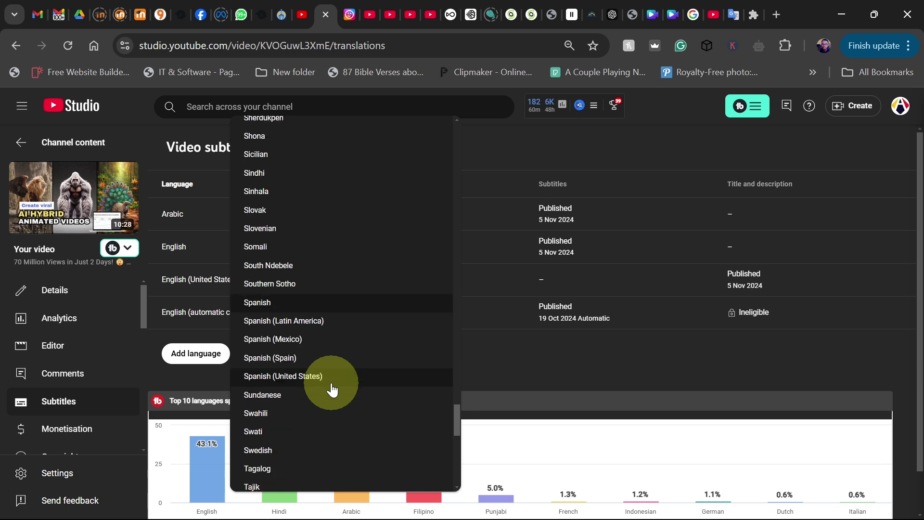
click(277, 304)
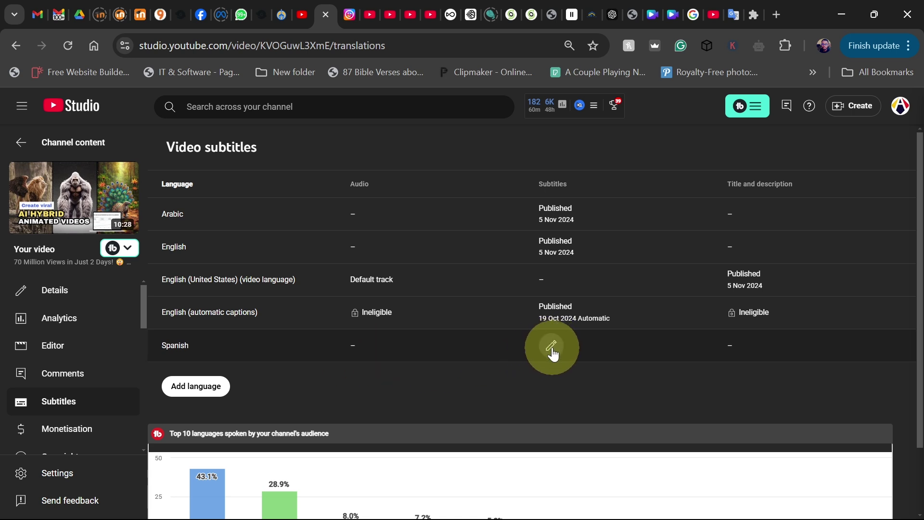
Auto-translate the English captions into Spanish and publish the Spanish subtitles.
click(554, 346)
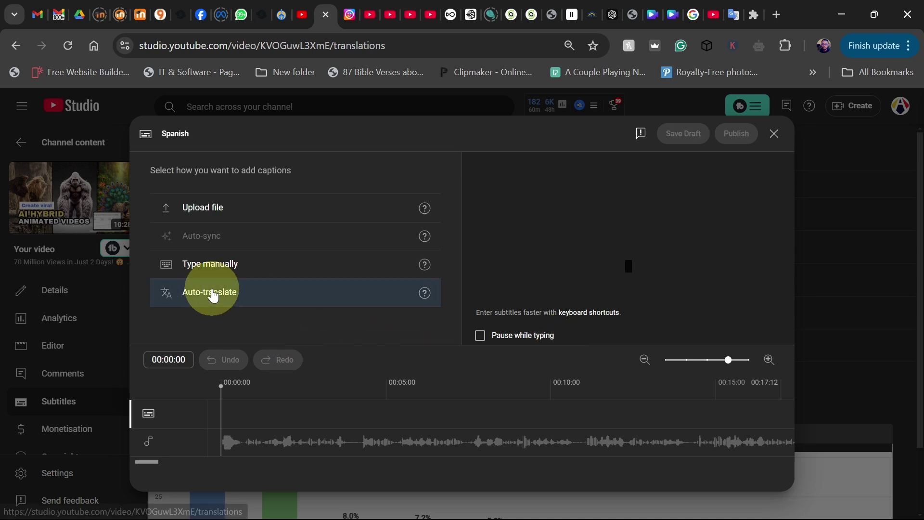
click(213, 294)
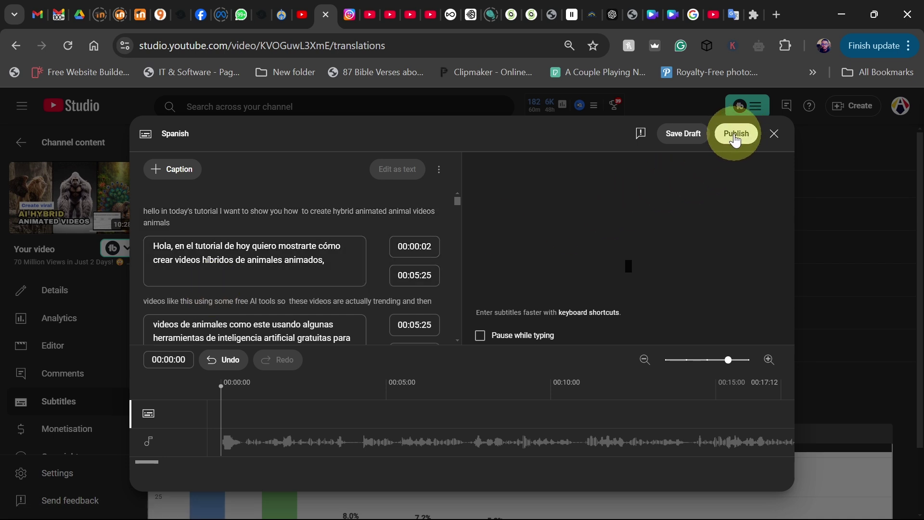
click(736, 139)
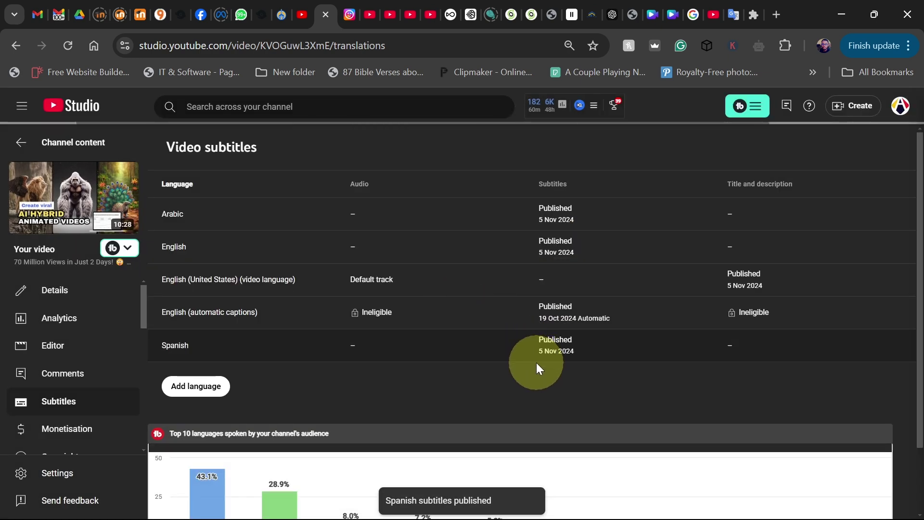
scroll(600, 388, down, 2)
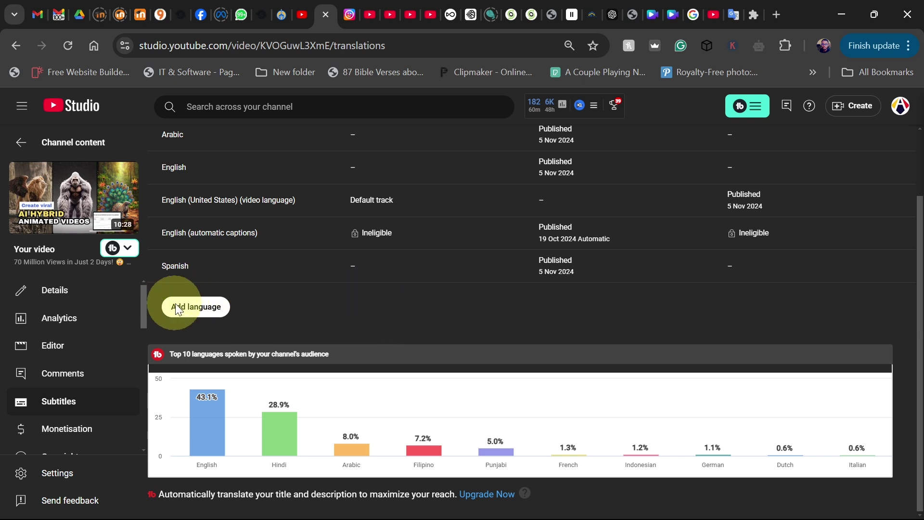
Open the Add language list and scroll down to the French variants.
click(193, 311)
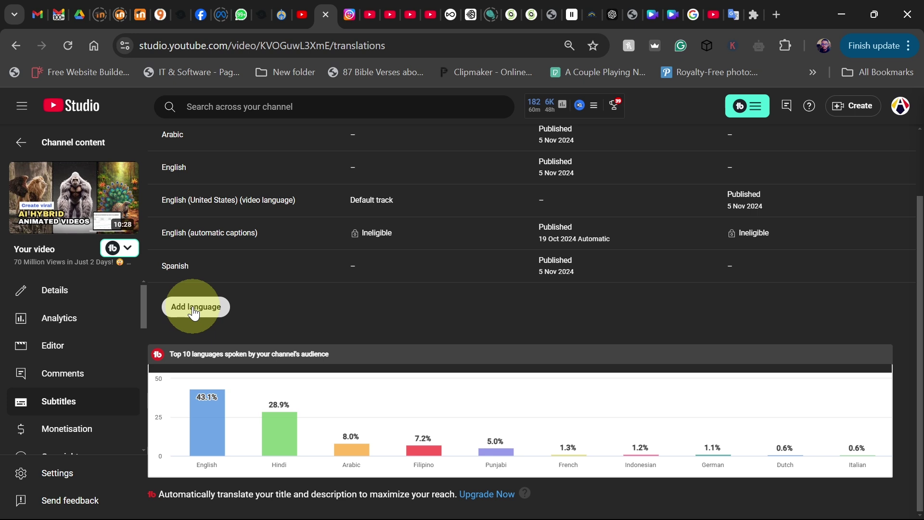
click(195, 312)
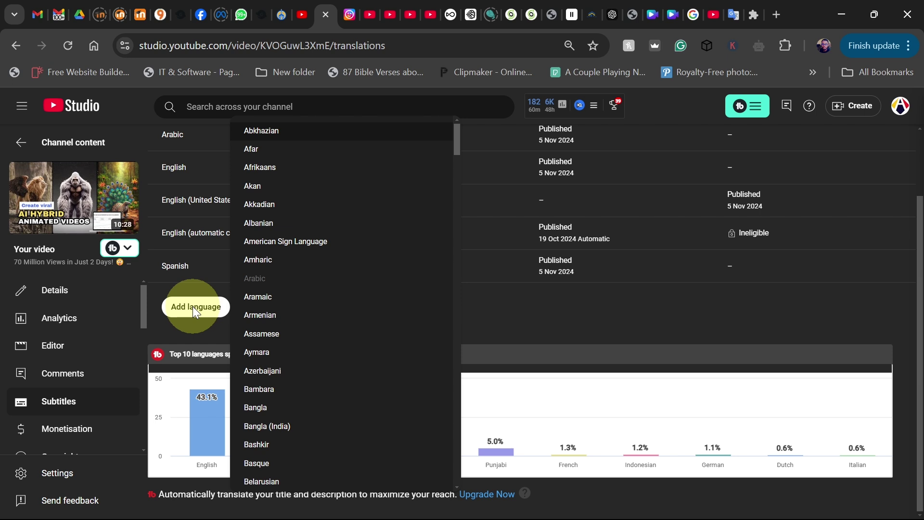
scroll(352, 368, down, 5)
scroll(351, 368, down, 9)
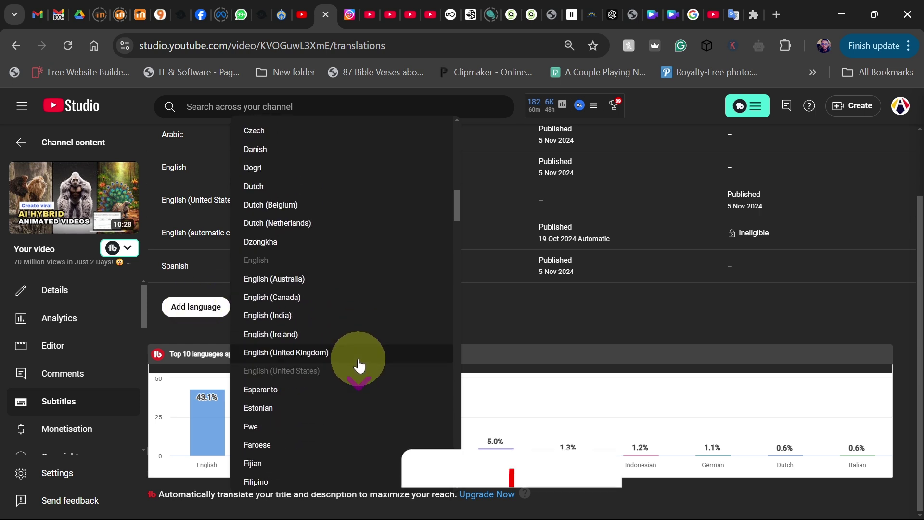
scroll(361, 377, down, 3)
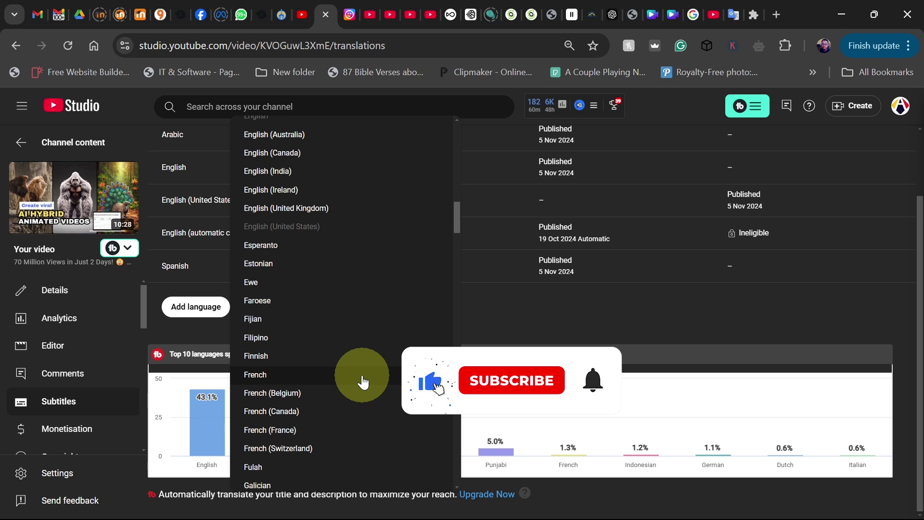